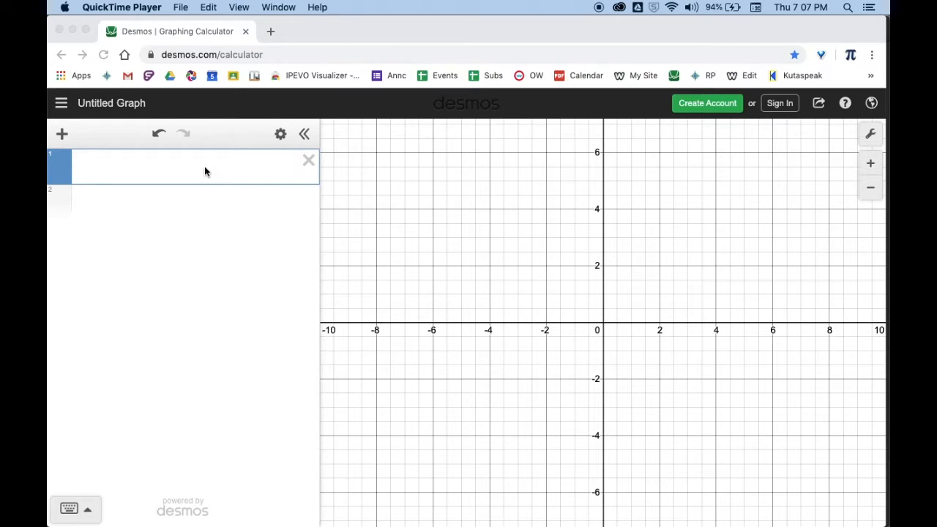
Enter the function h(x) = -x^4 + 5x^3 as the first expression to graph it
left_click(197, 173)
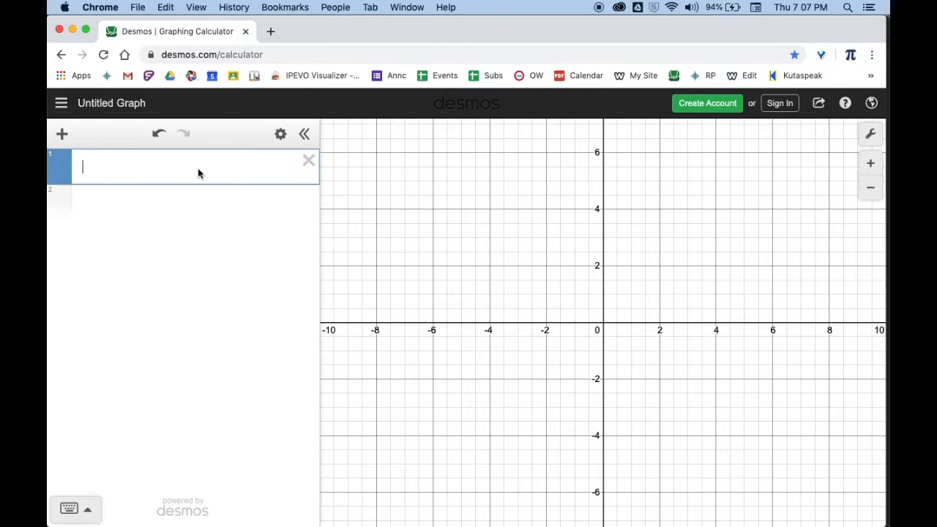
type("h(")
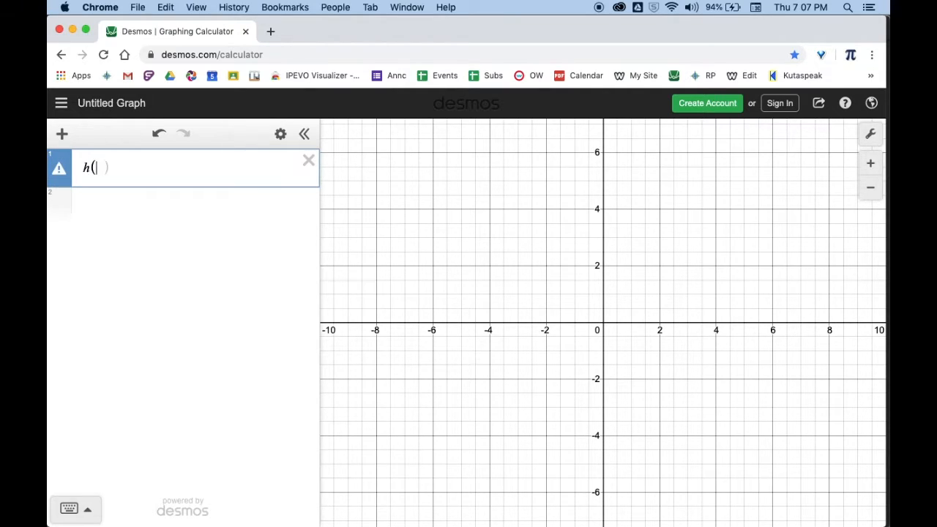
type("x")
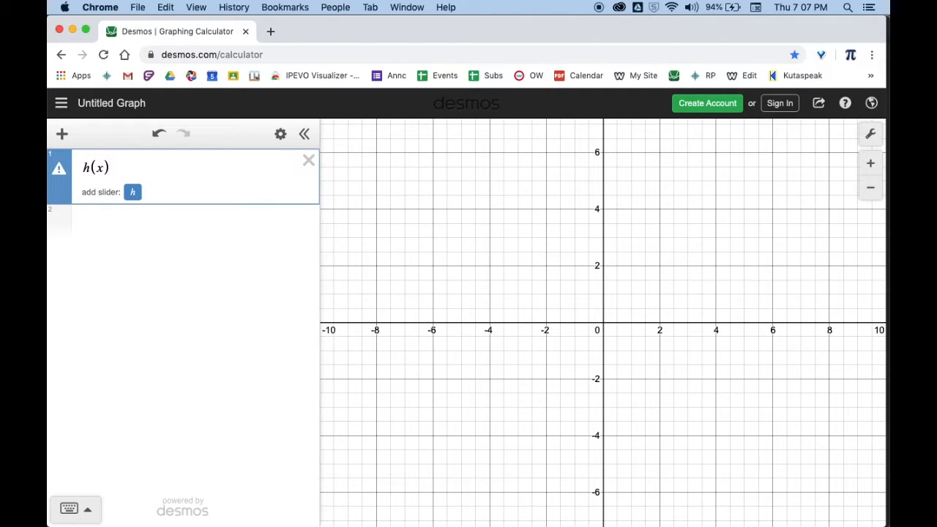
type("= ")
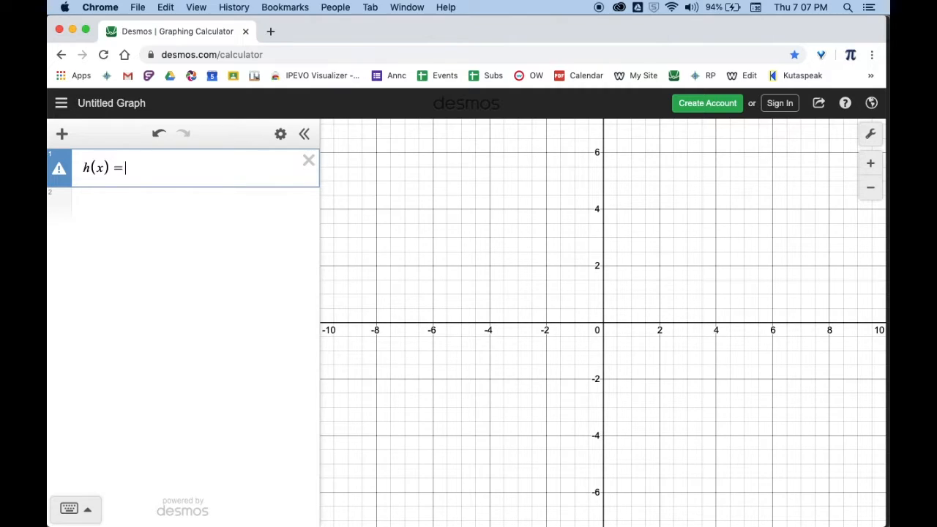
type("-x")
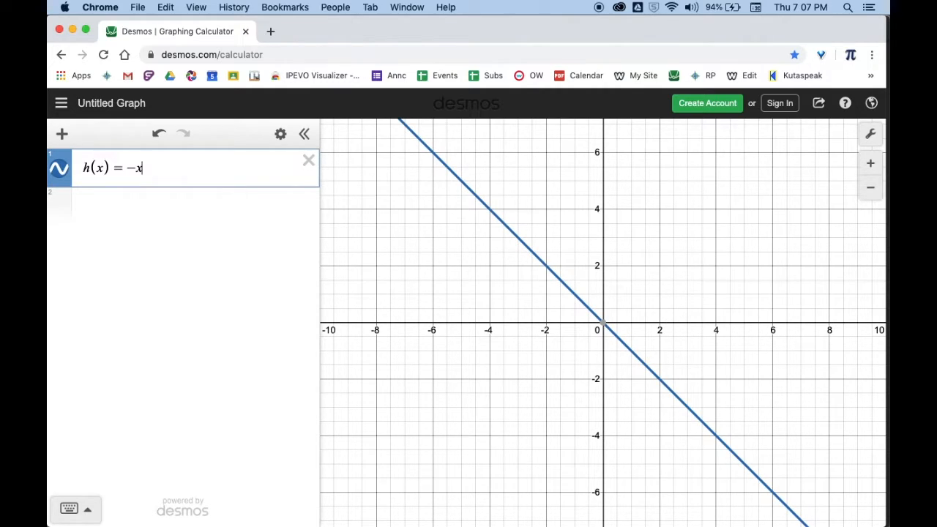
type("^")
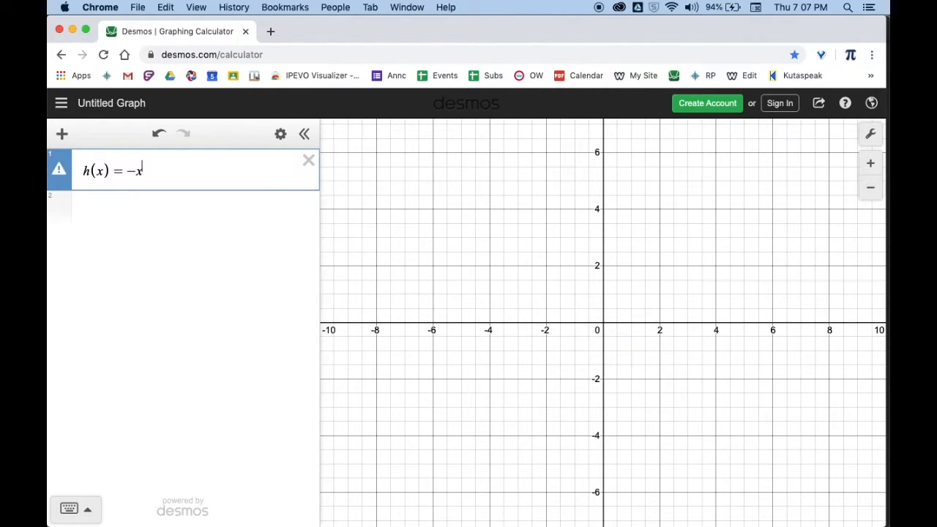
type("4")
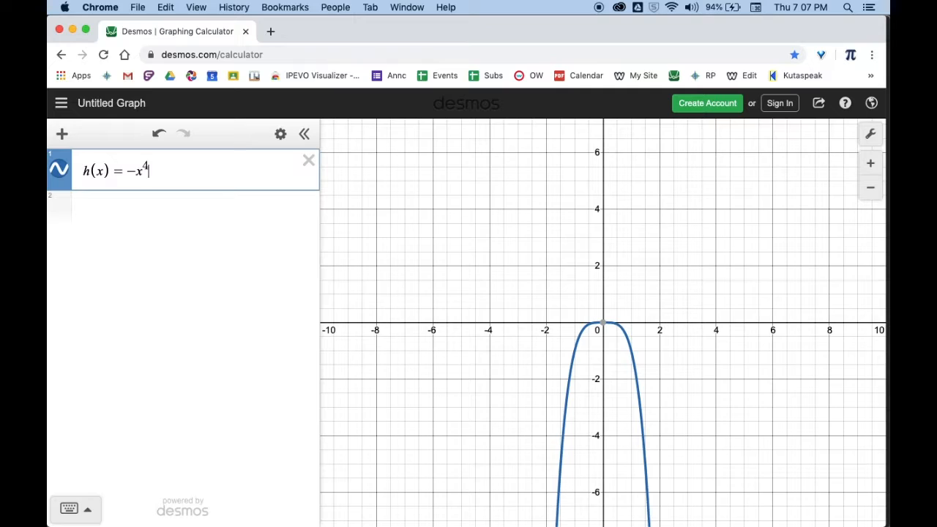
key("Right")
type("+")
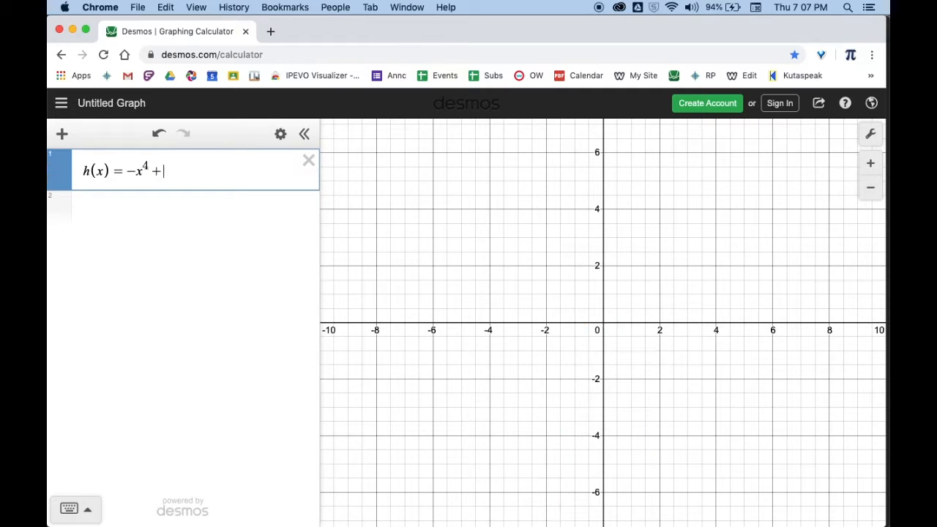
type(" 5x")
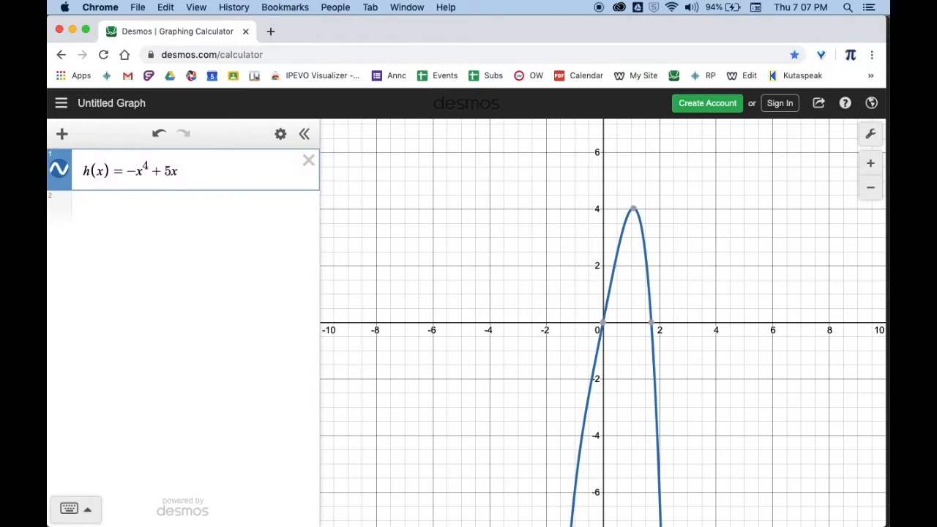
type("^")
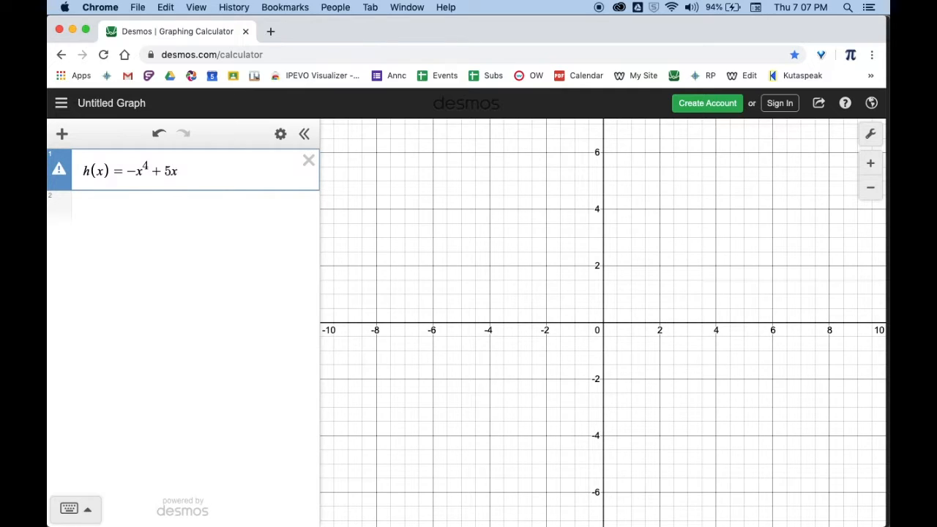
type("3")
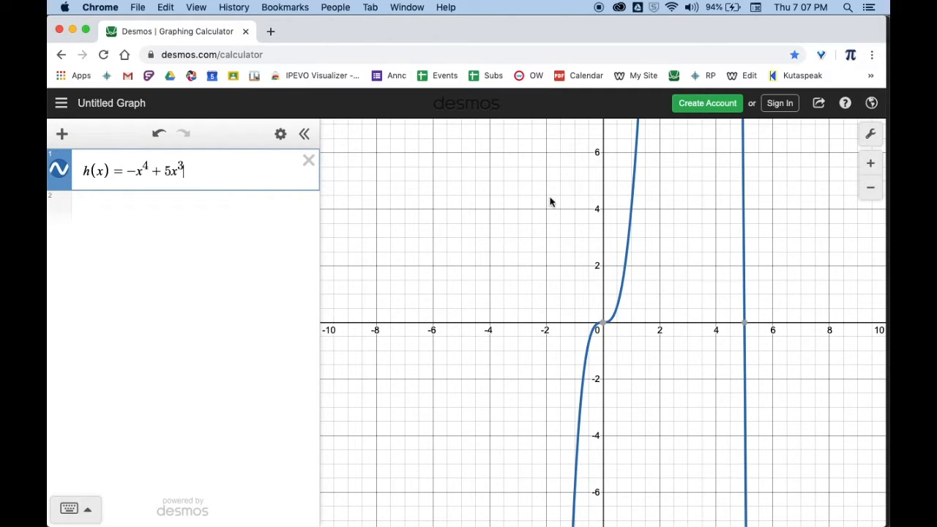
Set the graph's x-axis range from -10 to 10 so the h(x) curve is stretched horizontally
left_click_drag(550, 201, 458, 262)
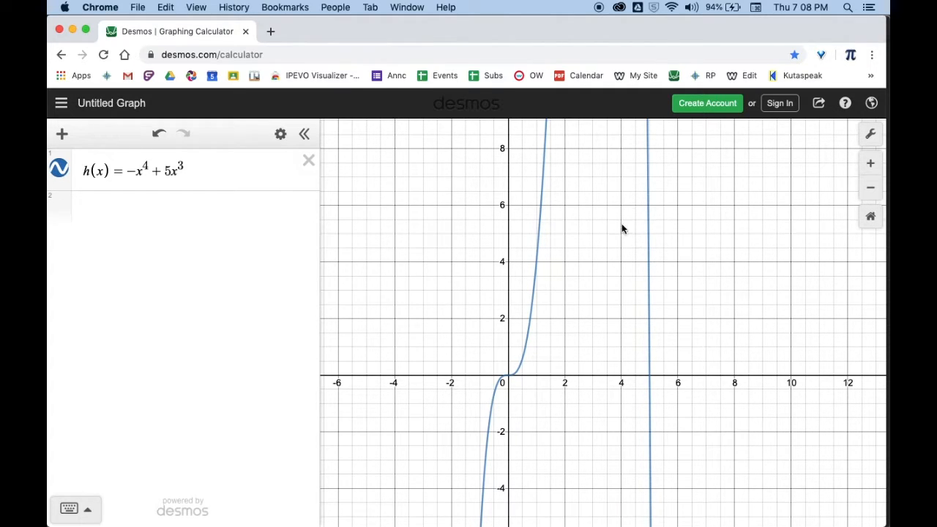
scroll(621, 229, "down", 10)
left_click_drag(677, 160, 651, 247)
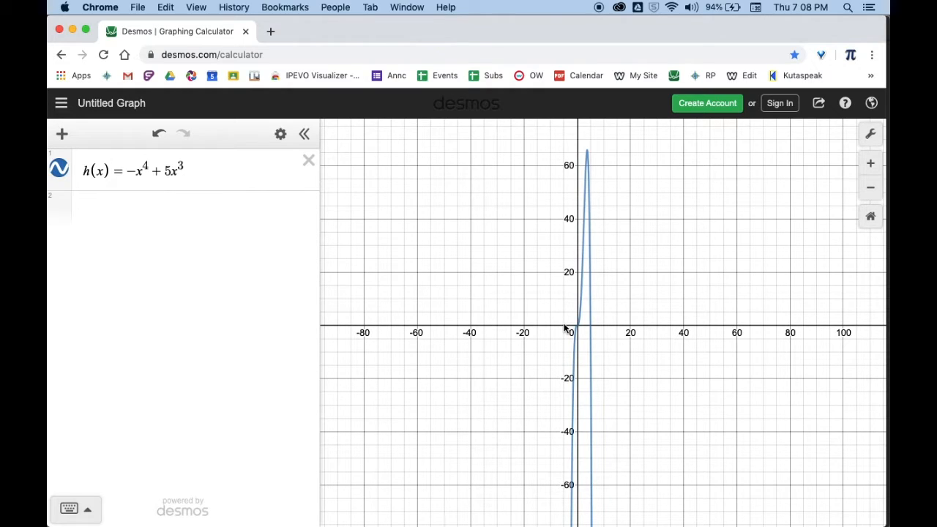
left_click(870, 138)
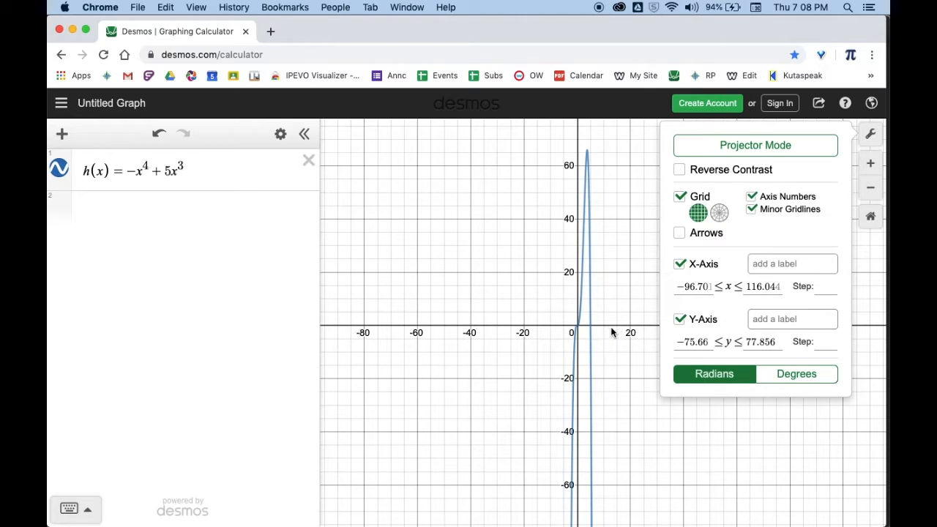
left_click(706, 287)
left_click_drag(705, 287, 641, 292)
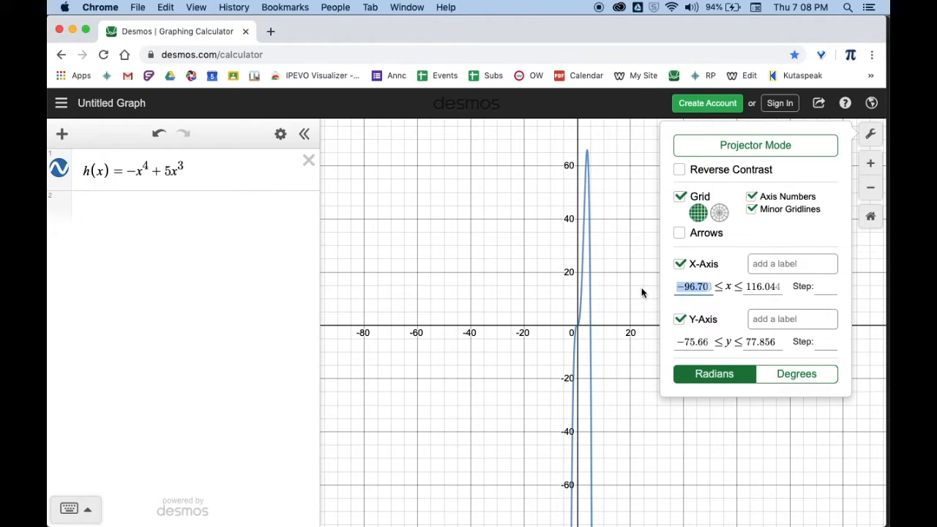
type("-1")
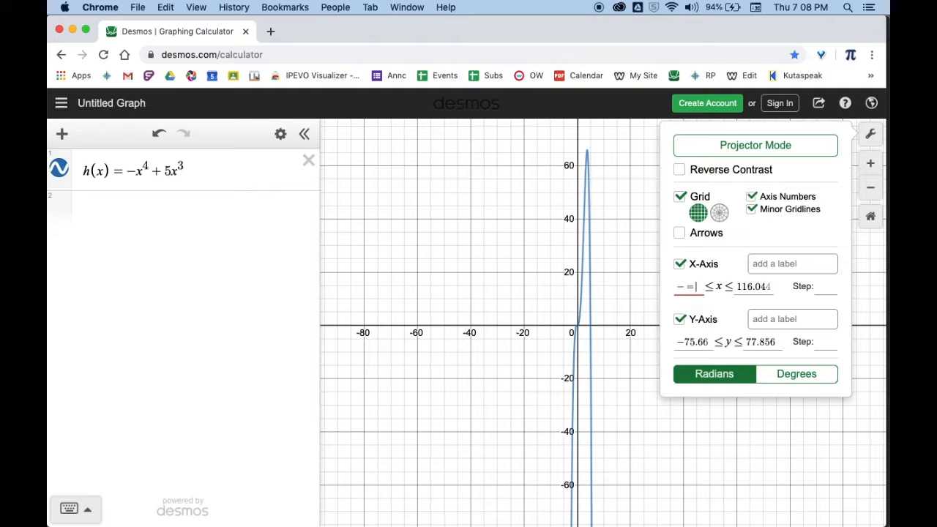
type("0")
key("Tab")
type("10")
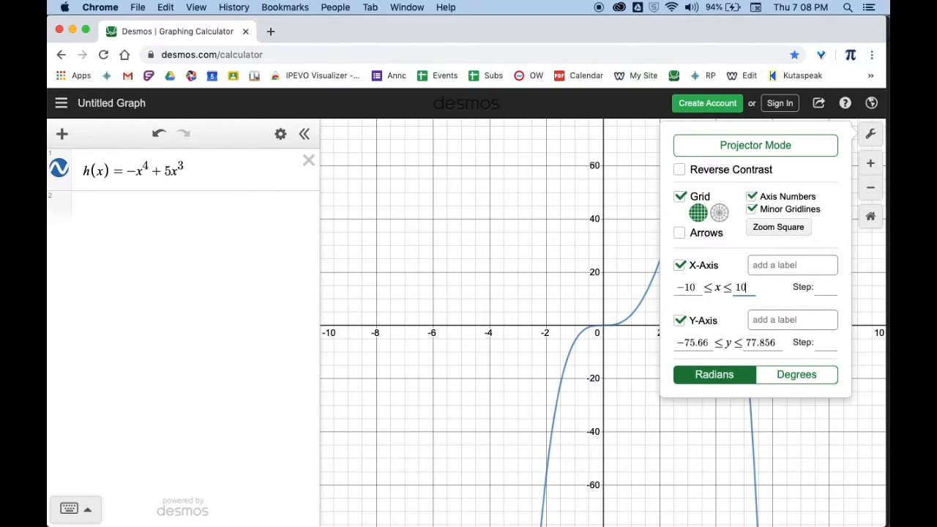
left_click(642, 205)
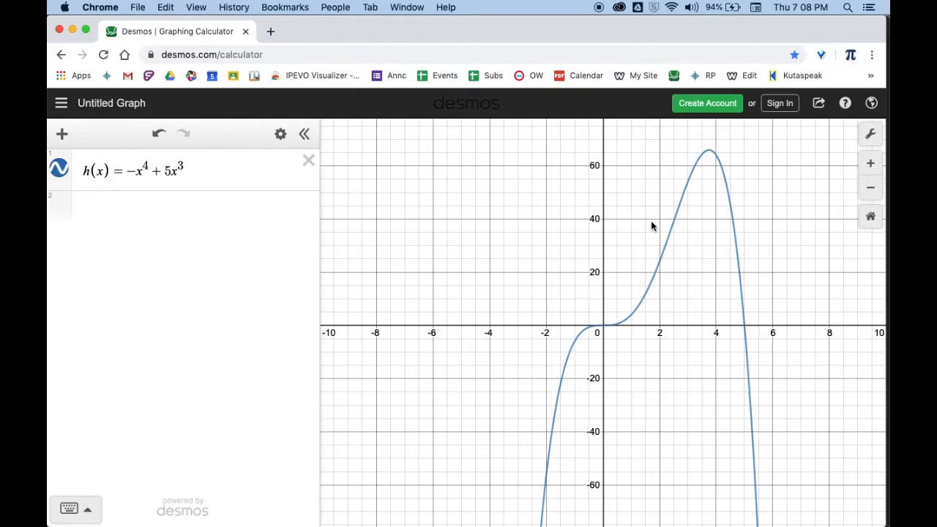
Display the coordinates of the h(x) curve's maximum and both of its x-intercepts
left_click_drag(650, 222, 588, 227)
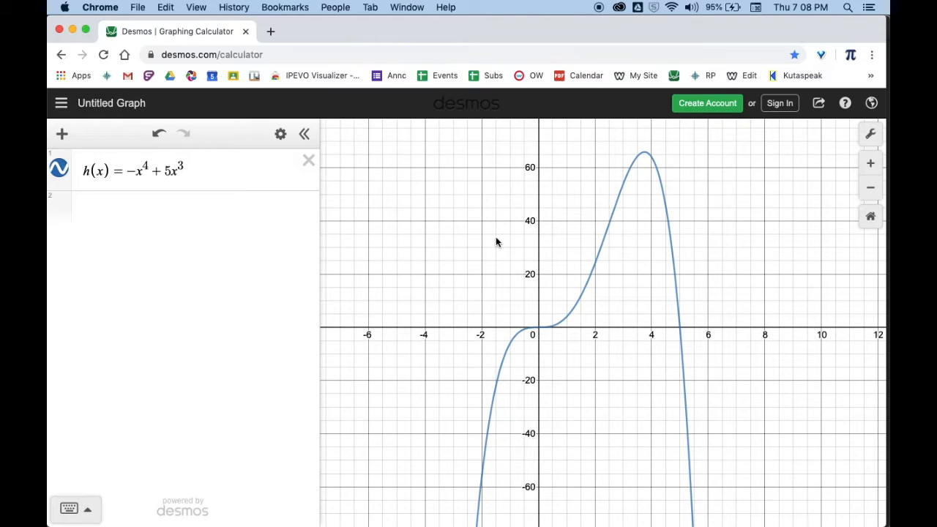
left_click(645, 156)
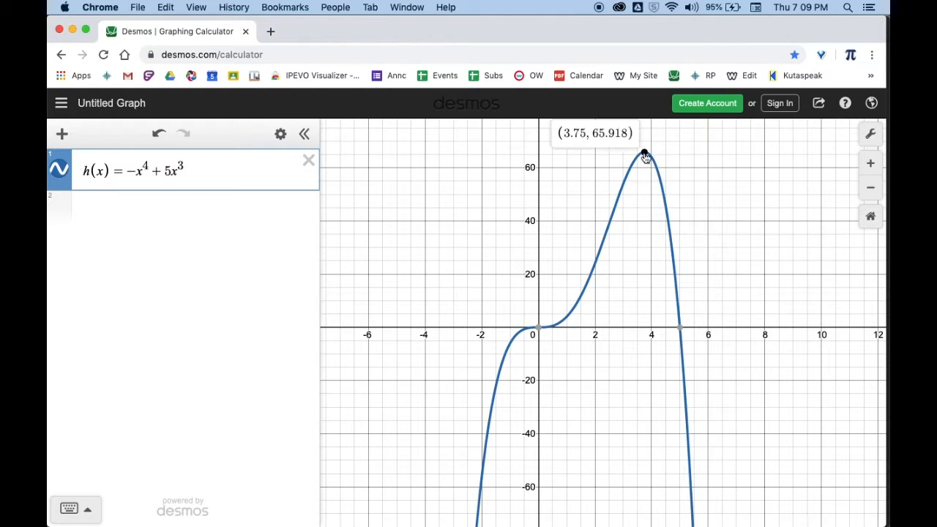
mouse_move(538, 331)
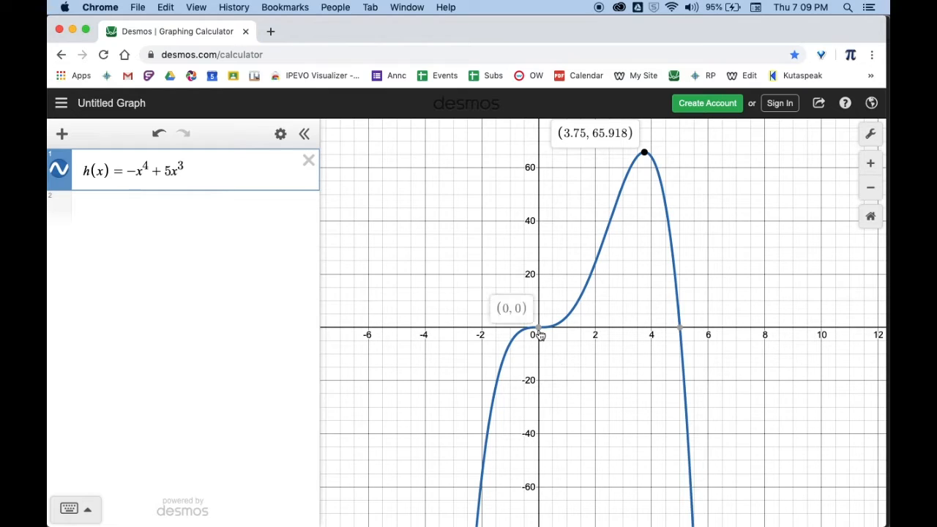
mouse_move(678, 333)
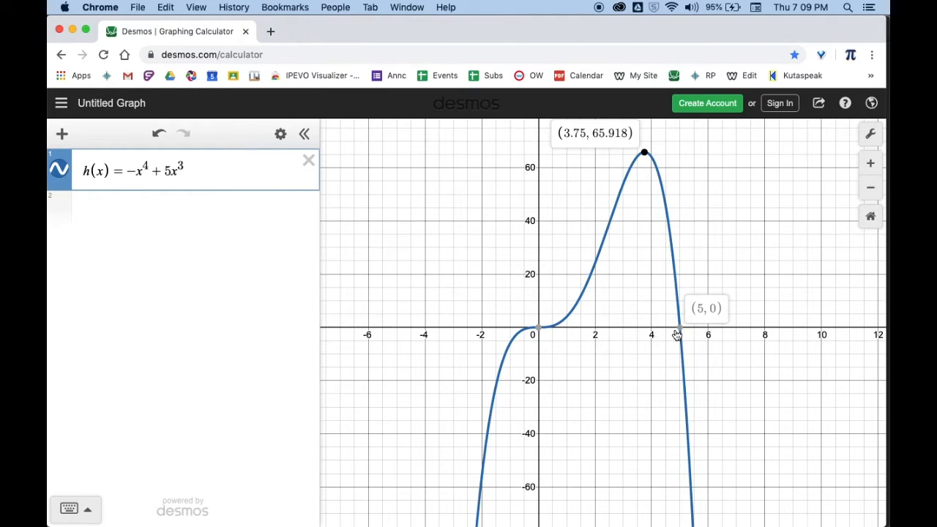
left_click(538, 328)
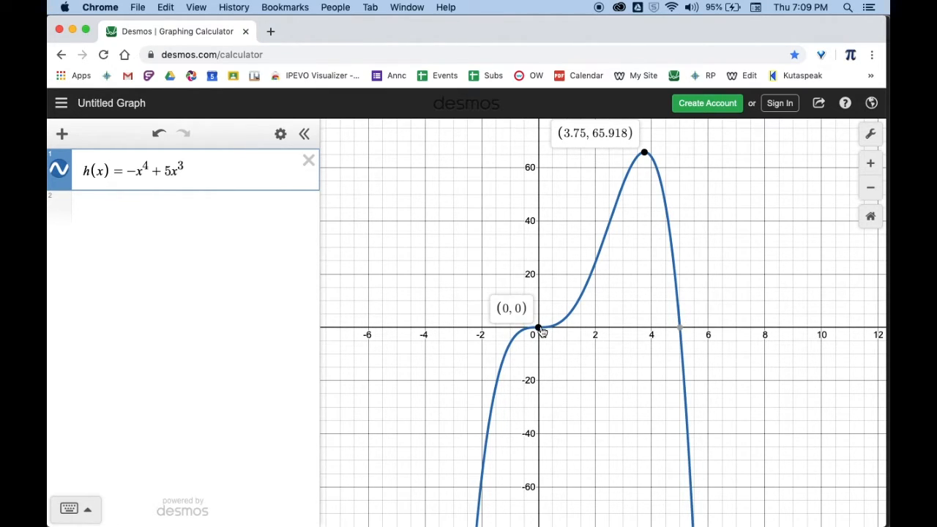
left_click(681, 331)
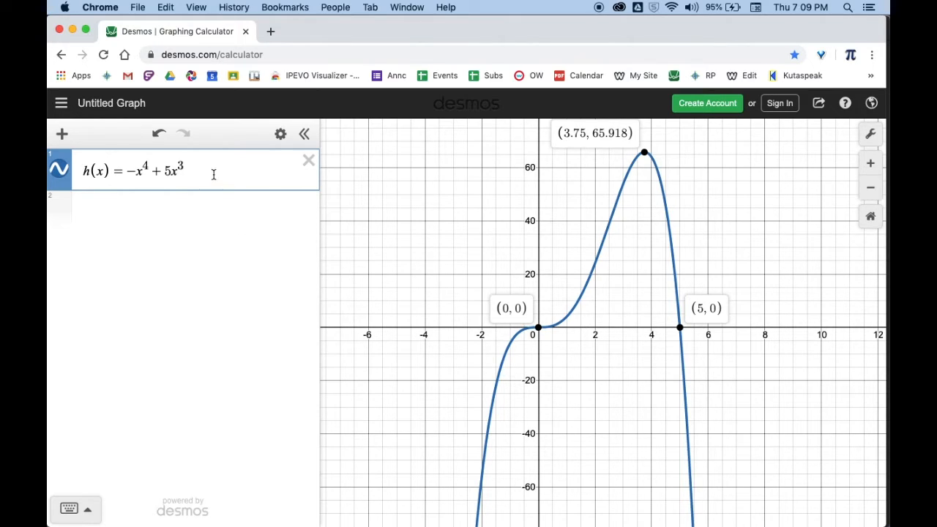
Hide the h(x) curve and graph k(x) = -x(x+2)^2(x-2)^3 as the second expression
left_click(145, 213)
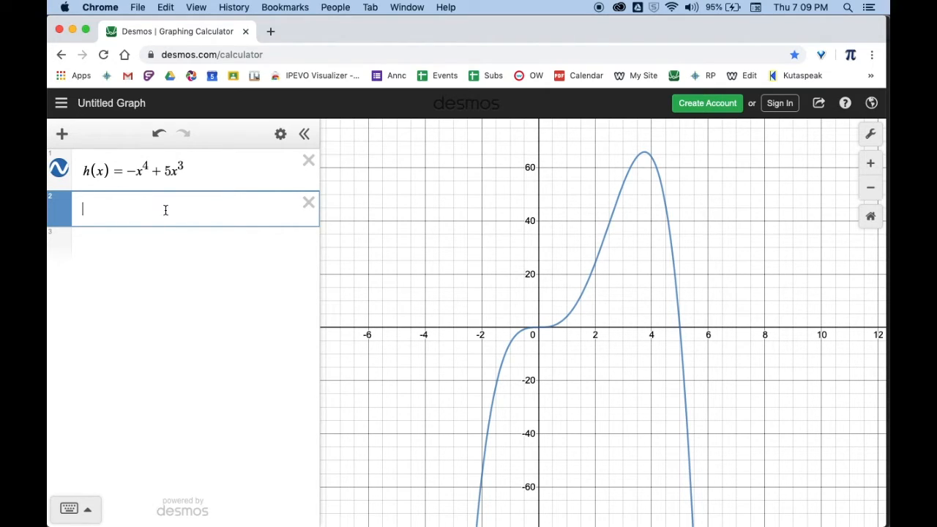
left_click(63, 167)
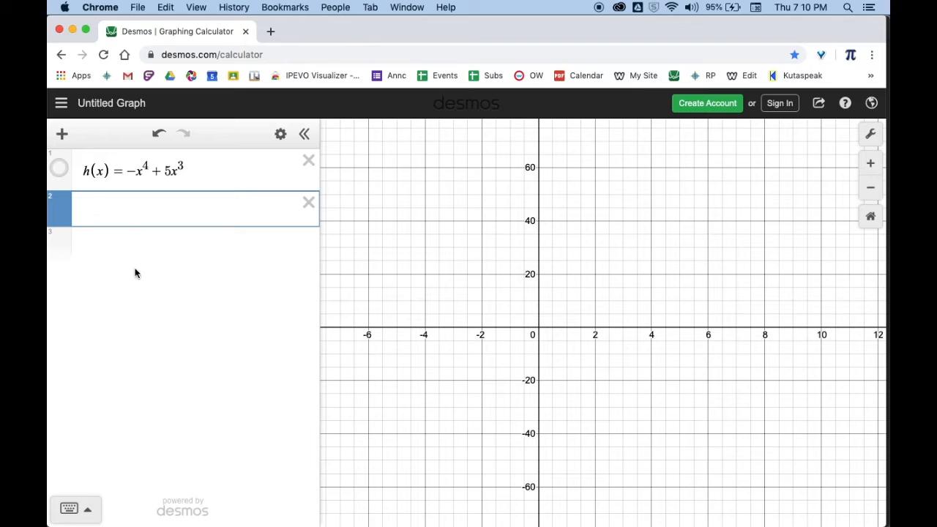
type("k(x)=")
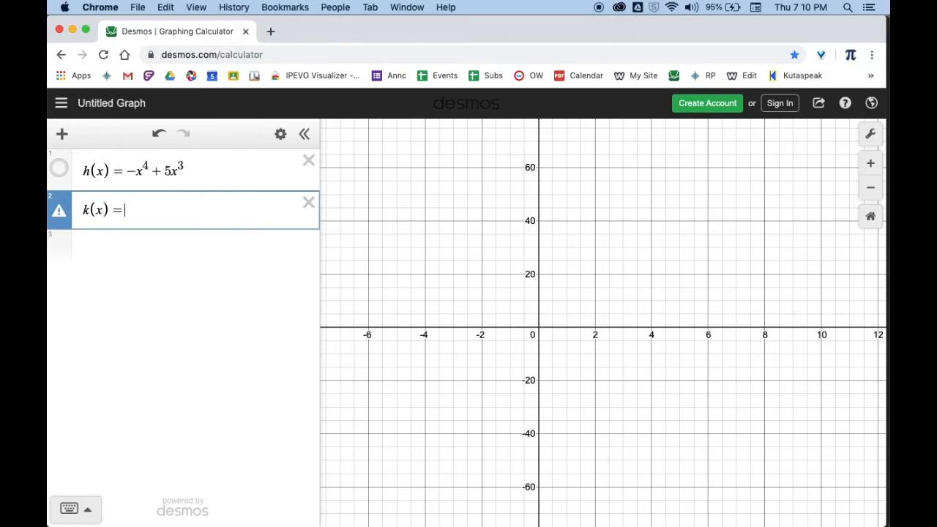
type("-x(x+2")
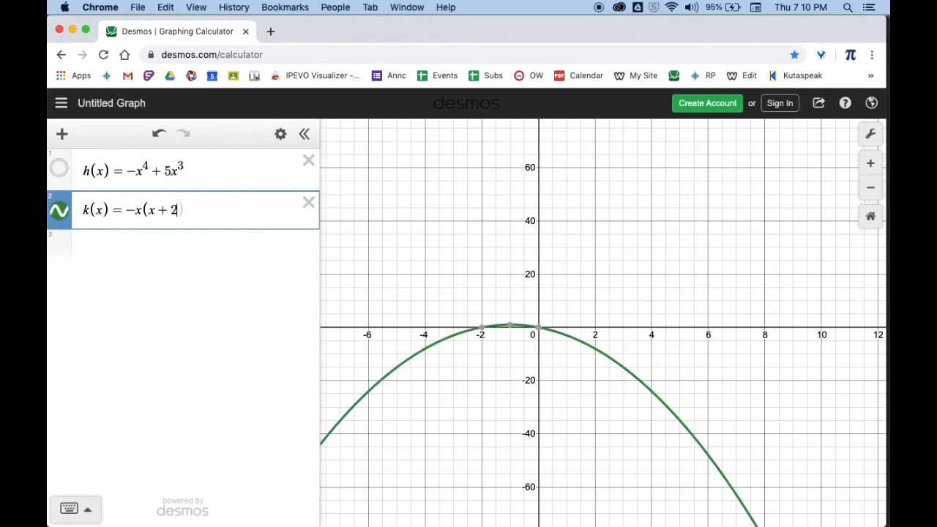
type(")")
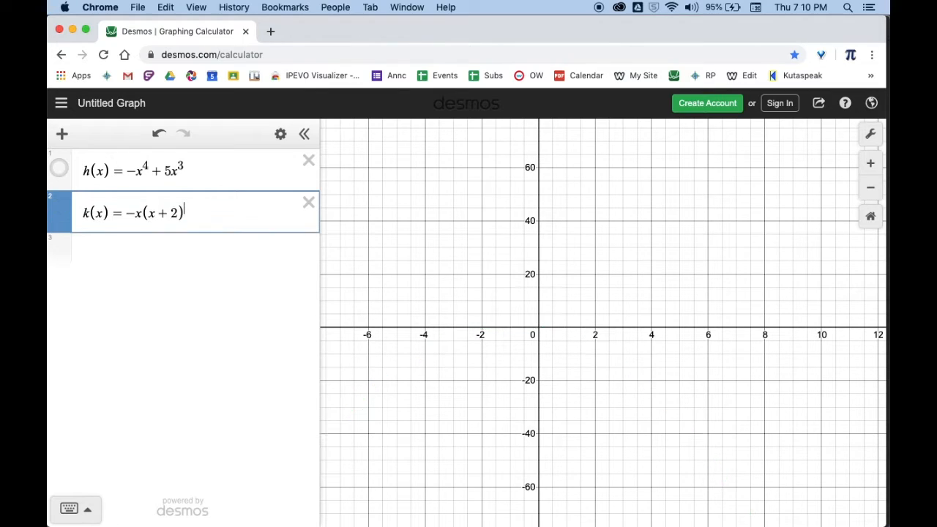
type("^2")
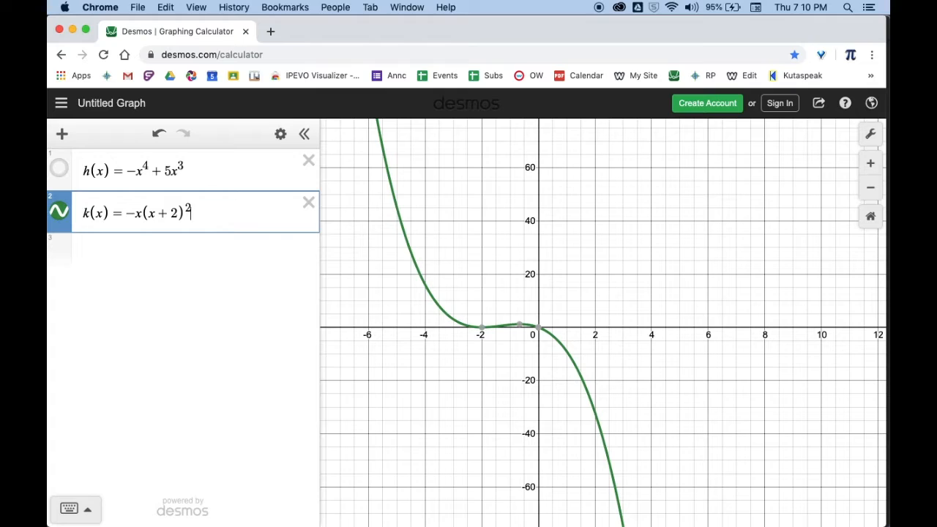
type("(x-2)")
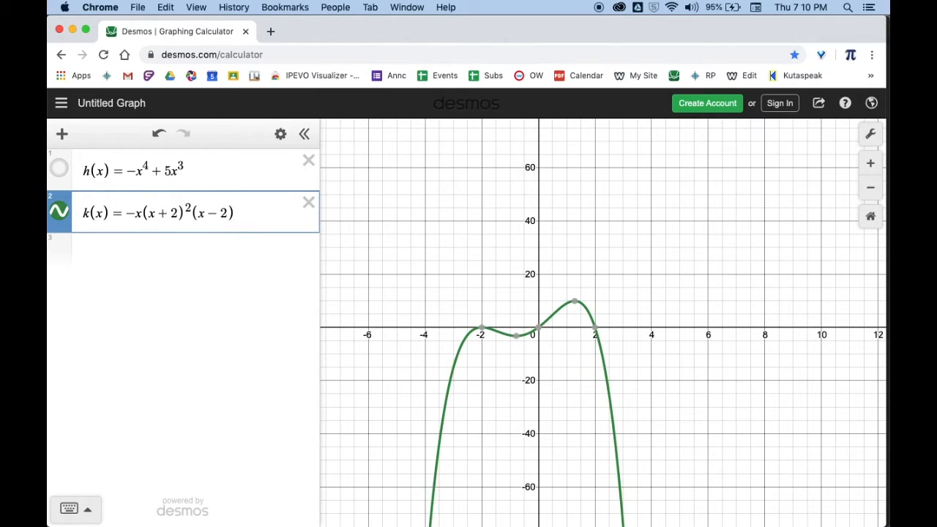
type("^3")
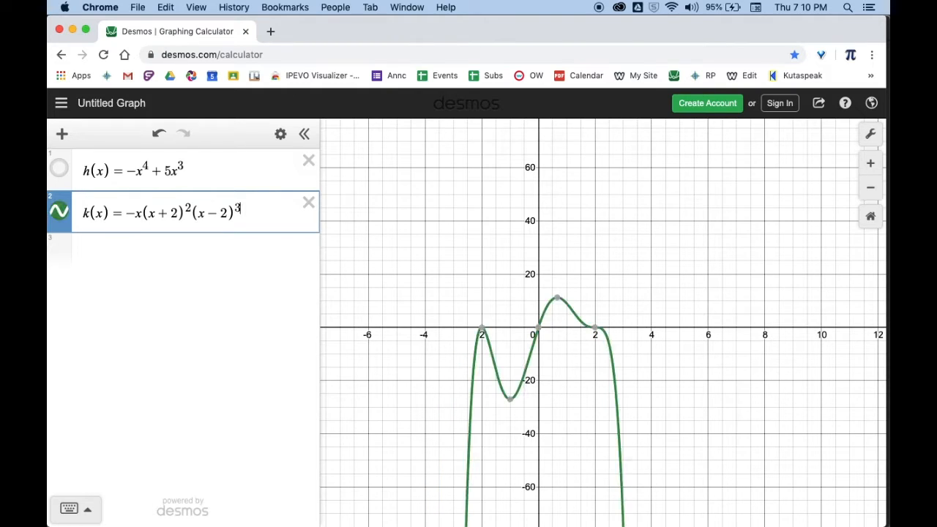
Enlarge and reframe the graph around the k(x) curve's x-intercepts and turning points
left_click_drag(450, 308, 496, 229)
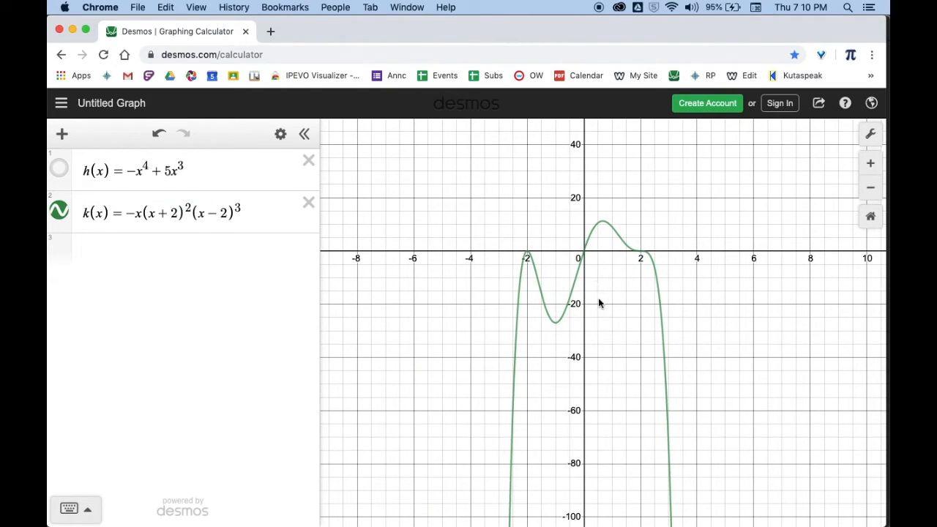
scroll(594, 274, "up", 3)
left_click_drag(617, 311, 617, 321)
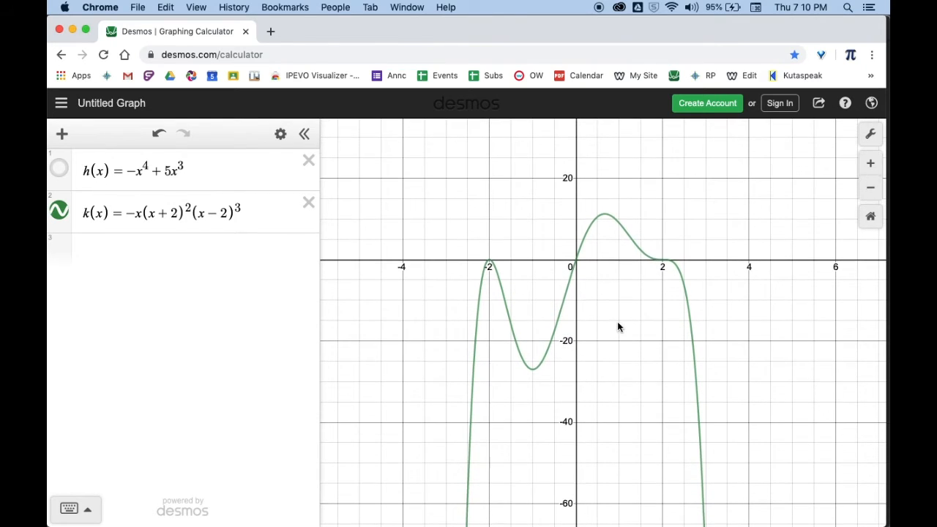
scroll(616, 321, "up", 3)
scroll(618, 291, "down", 3)
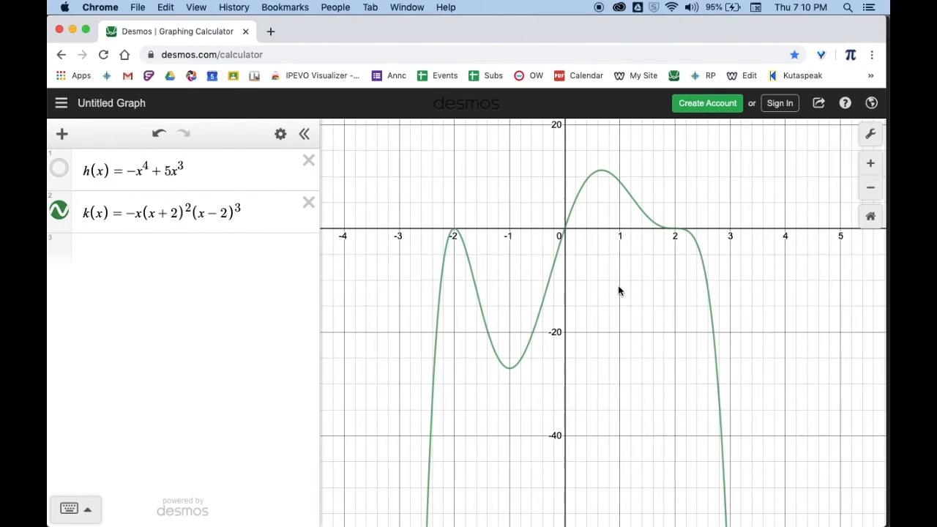
left_click_drag(619, 288, 641, 332)
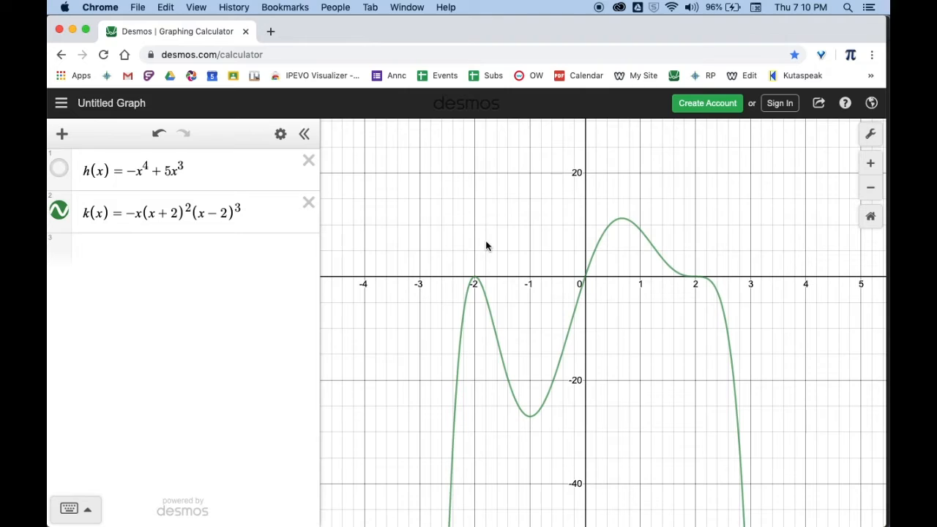
Display the coordinates of the k(x) curve's local minimum and both of its local maxima
left_click(531, 419)
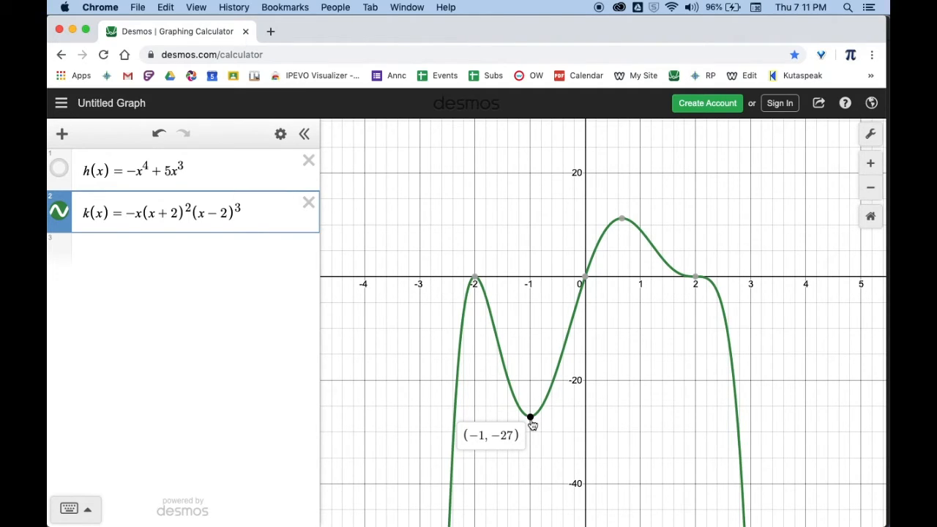
left_click(475, 280)
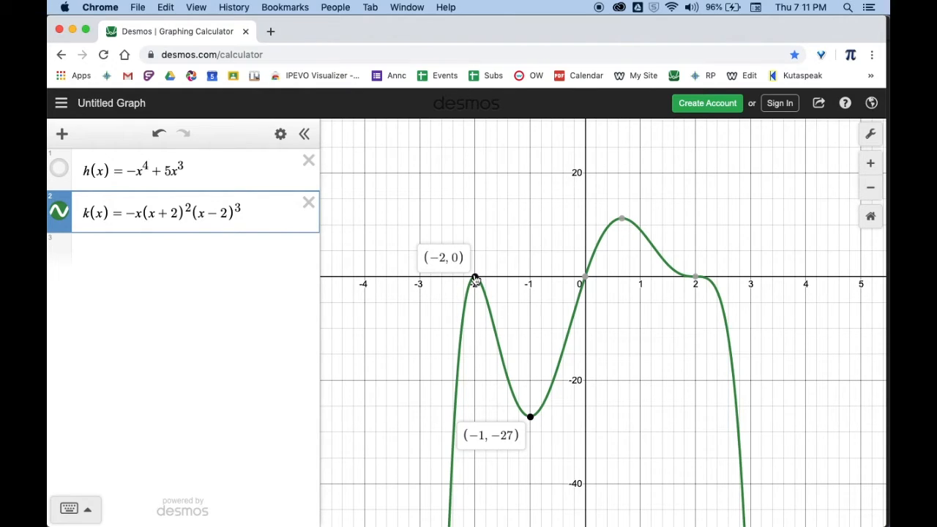
left_click(621, 218)
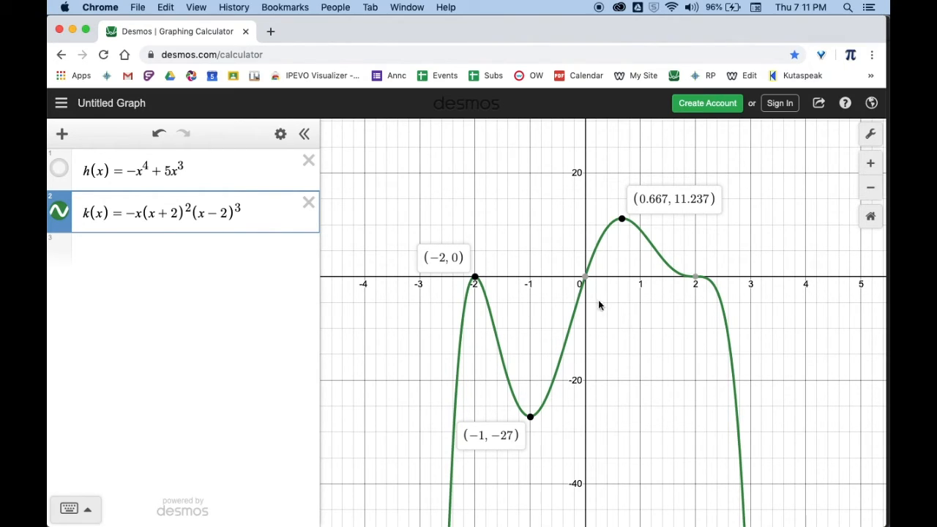
Show only the coordinates of the k(x) curve's three x-intercepts, without the labels of the other turning points
mouse_move(586, 283)
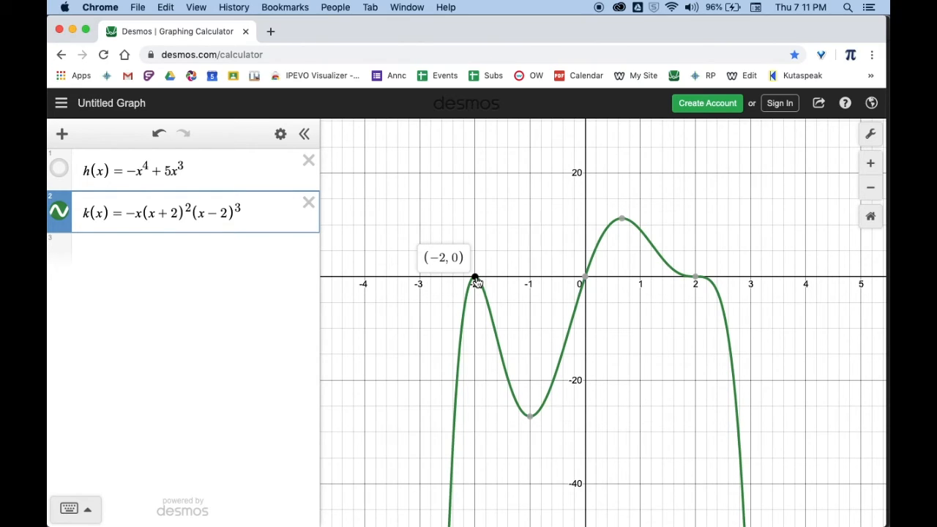
left_click(581, 278)
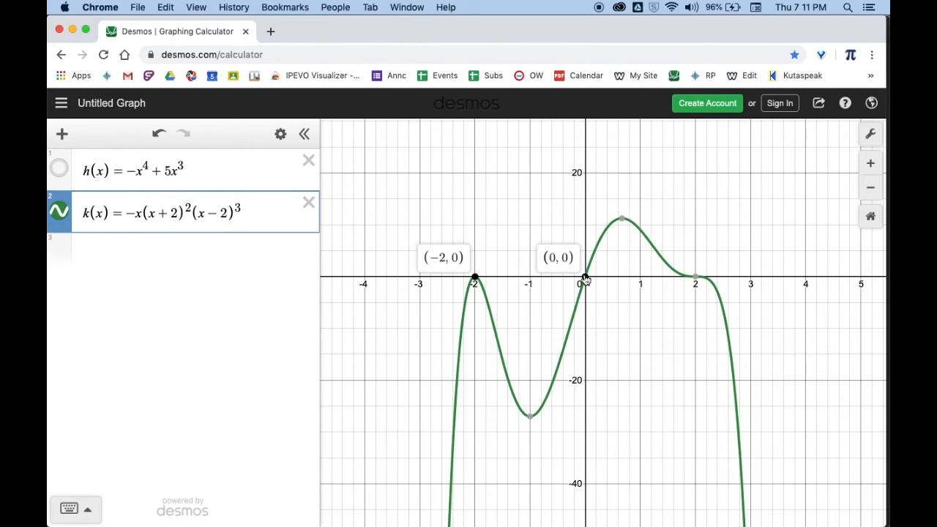
left_click(694, 277)
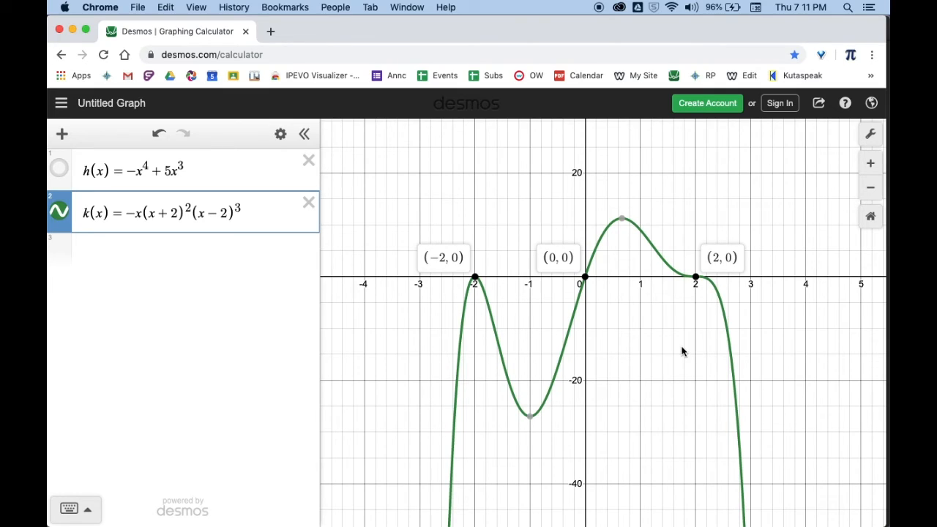